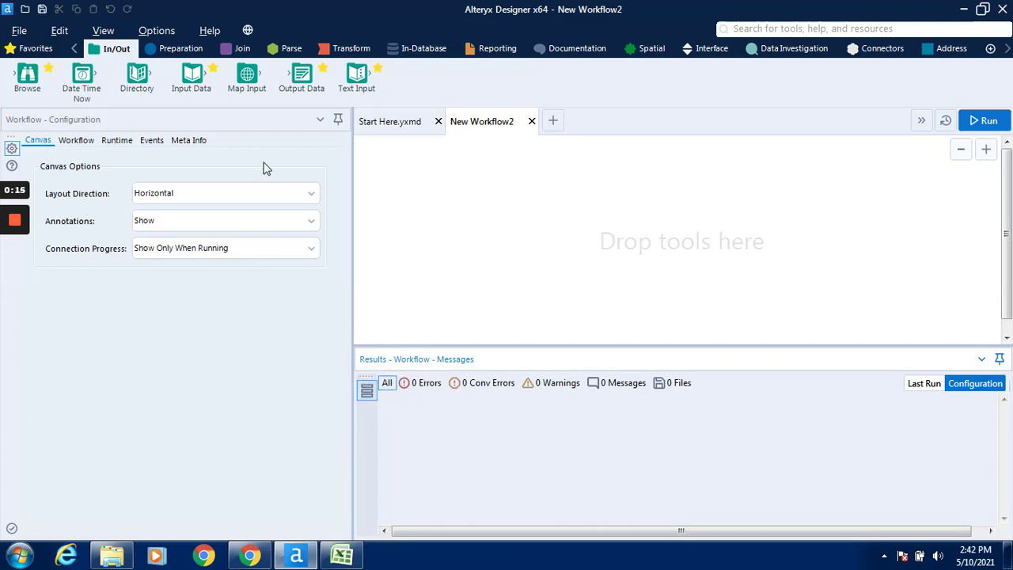
# Step: Place a Text Input tool on the empty workflow canvas
pyautogui.moveTo(357, 76); pyautogui.dragTo(368, 95)
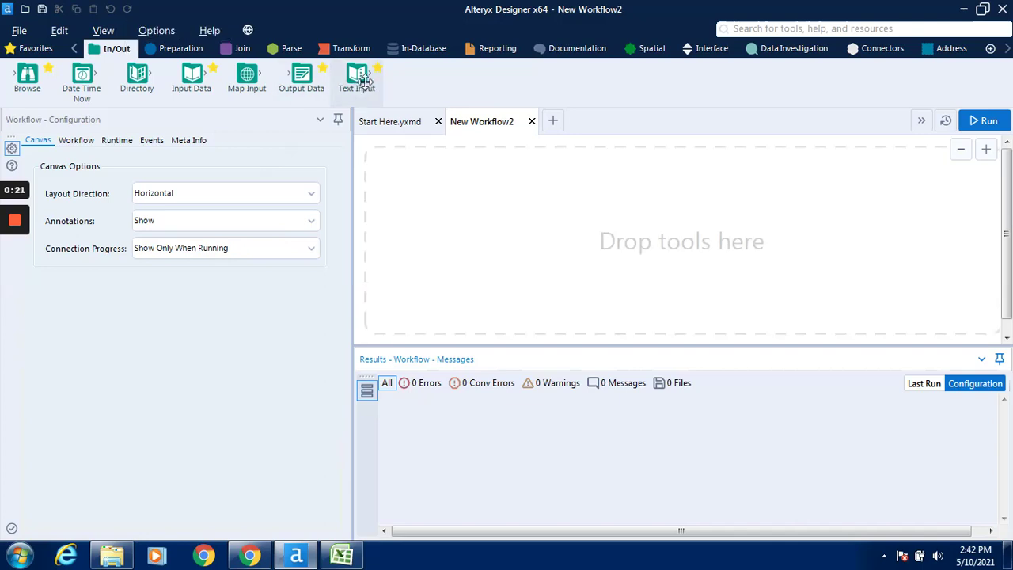
pyautogui.moveTo(362, 76); pyautogui.dragTo(475, 224)
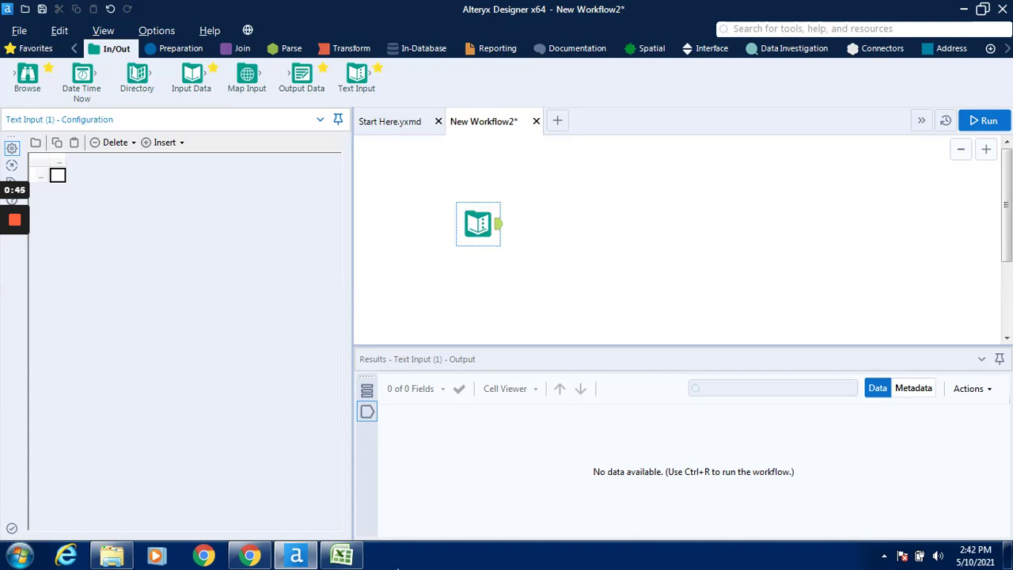
# Step: Switch to the Coffee chain sales workbook in Excel and copy the full table, headers included, from A1 to F14
pyautogui.moveTo(356, 557)
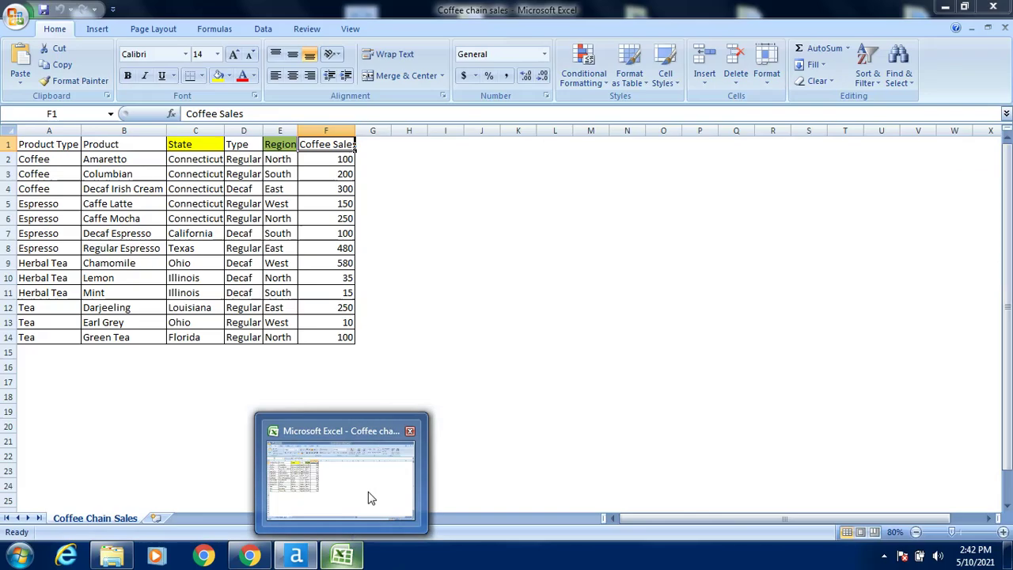
pyautogui.click(368, 492)
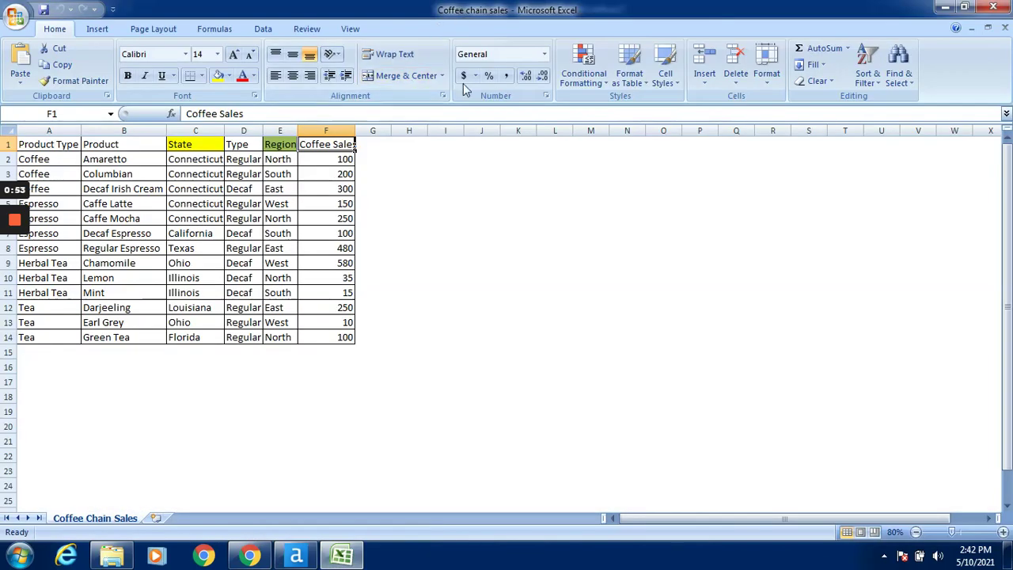
pyautogui.click(49, 147)
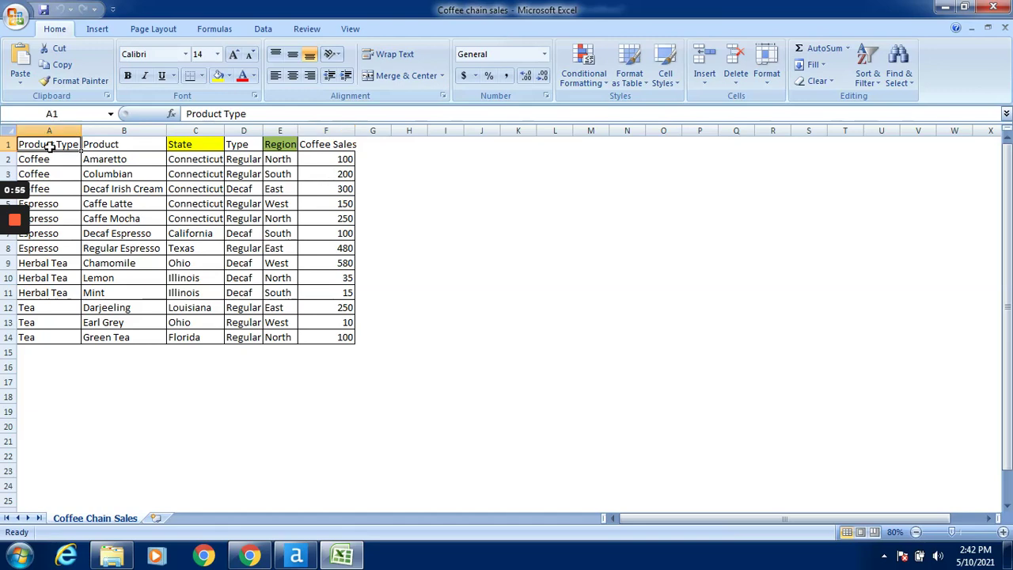
pyautogui.moveTo(49, 147); pyautogui.dragTo(340, 338)
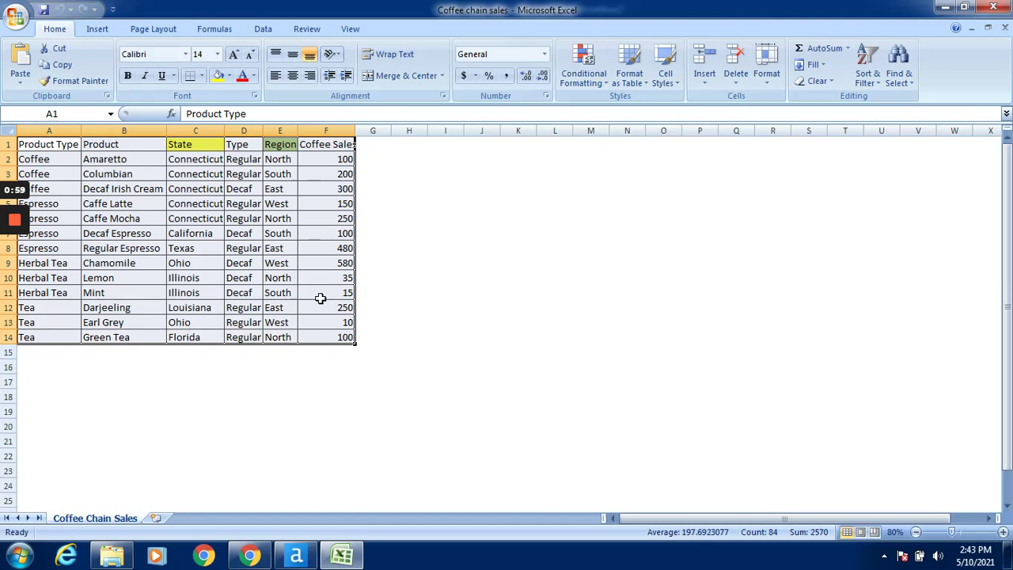
pyautogui.rightClick(320, 297)
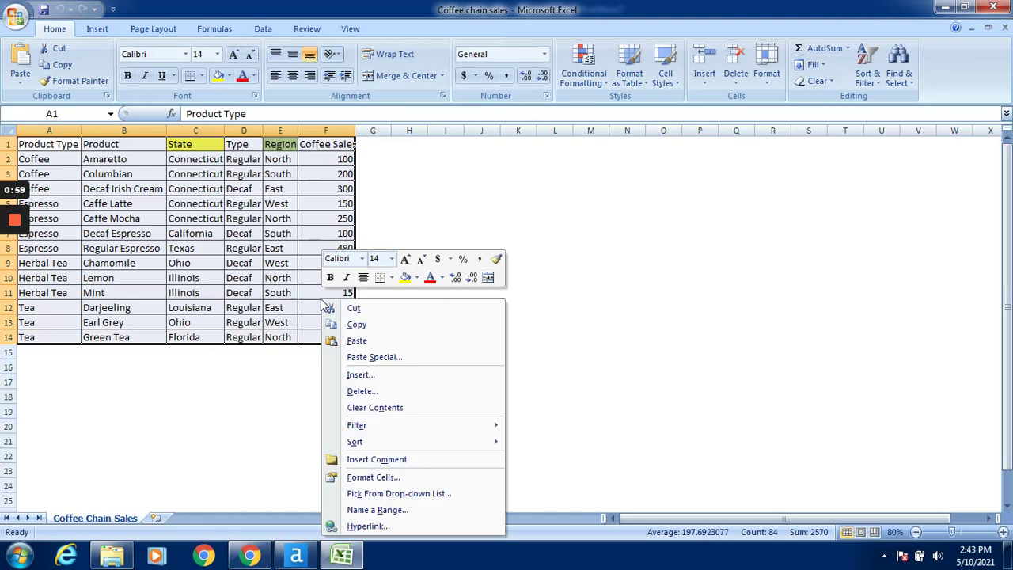
pyautogui.click(360, 324)
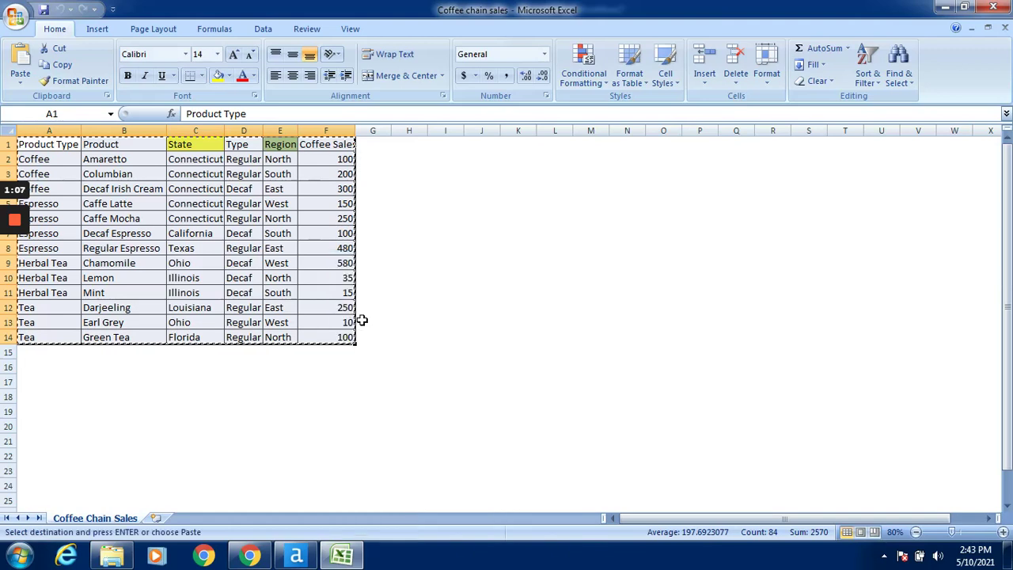
# Step: Back in Alteryx Designer, paste the copied table into the Text Input grid and delete the generic field header so the first row supplies the column names
pyautogui.click(946, 8)
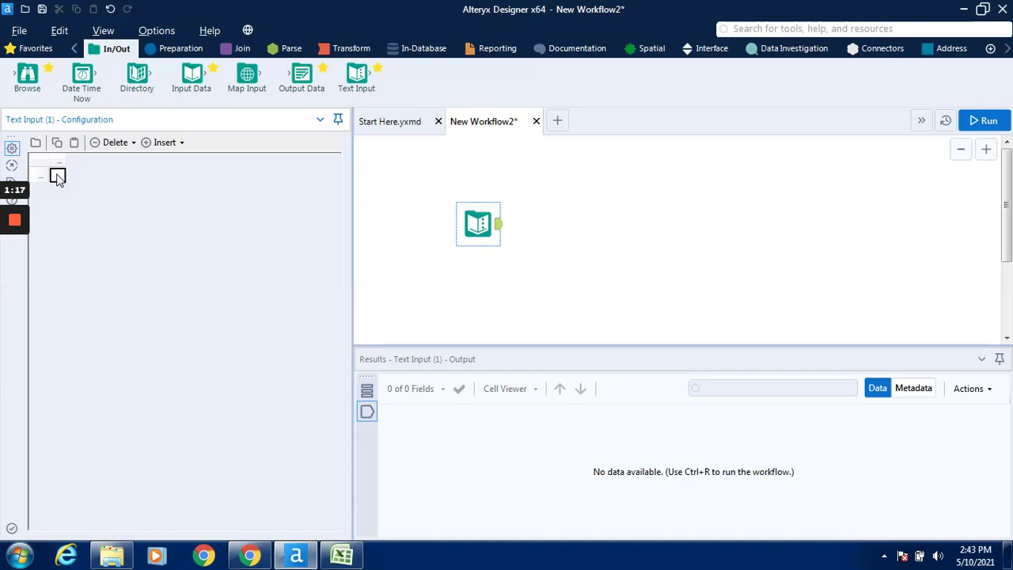
pyautogui.hotkey('ctrl', 'v')
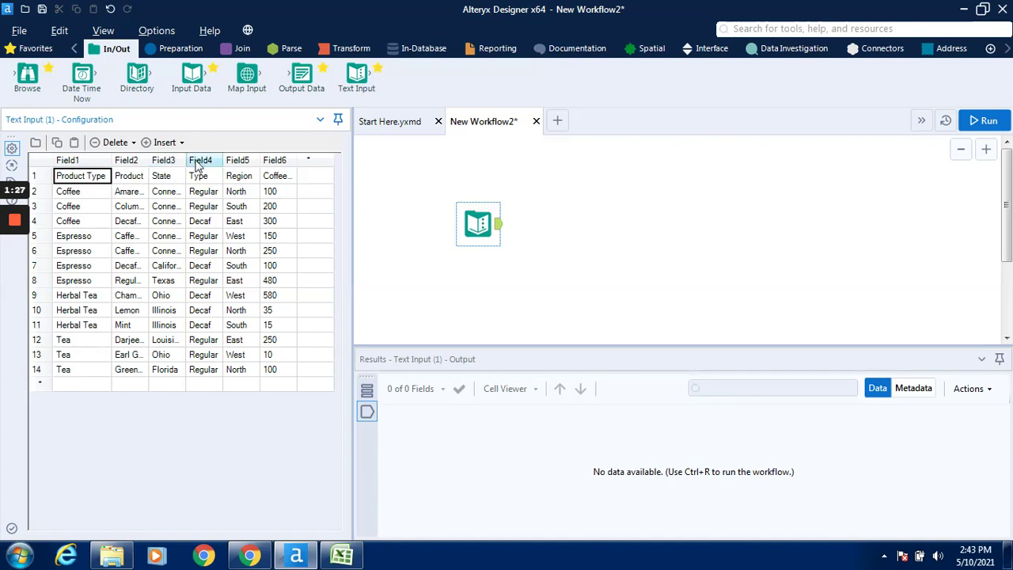
pyautogui.click(133, 142)
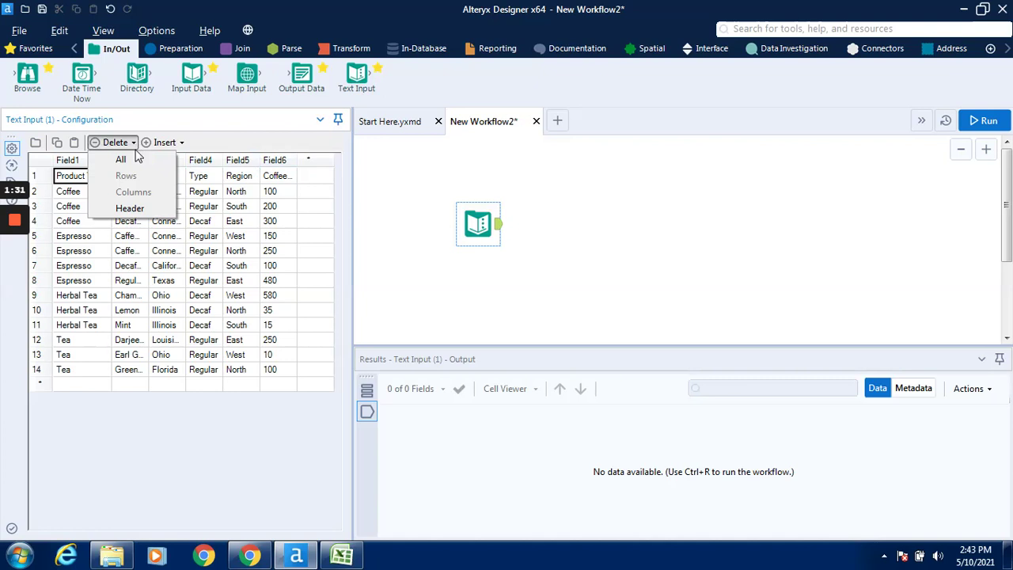
pyautogui.click(144, 211)
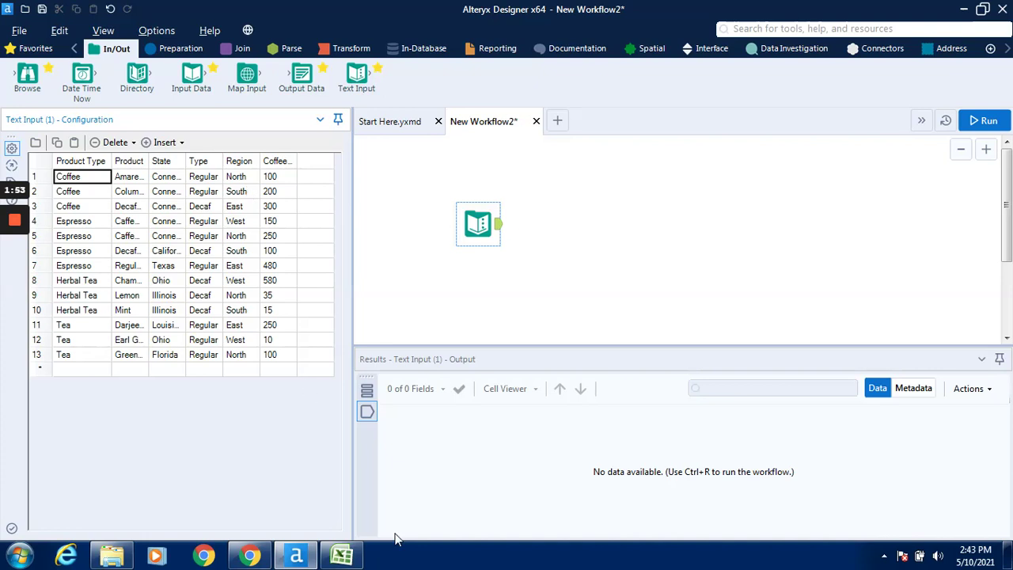
pyautogui.moveTo(355, 558)
pyautogui.click(361, 498)
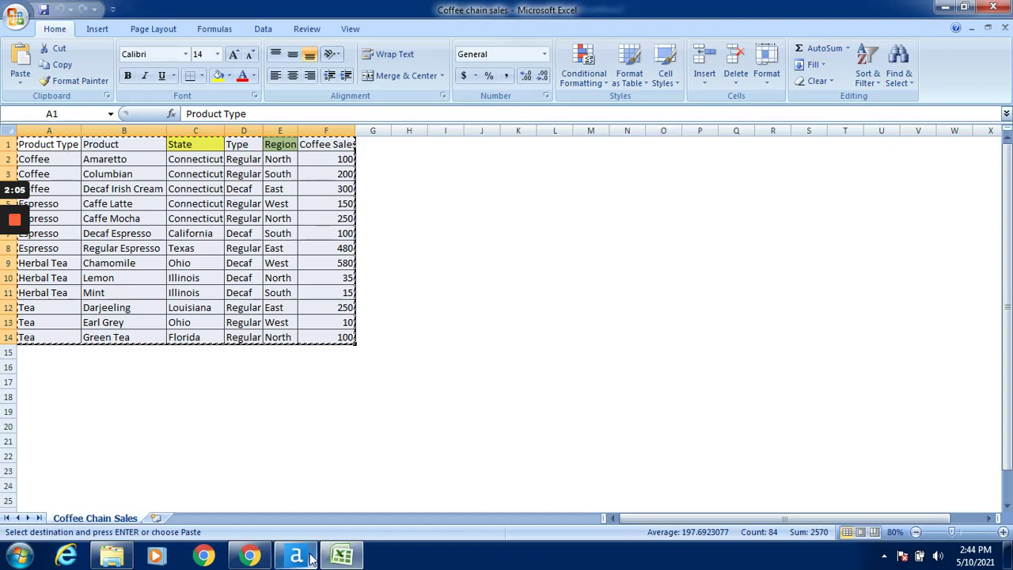
pyautogui.moveTo(296, 556)
pyautogui.click(315, 481)
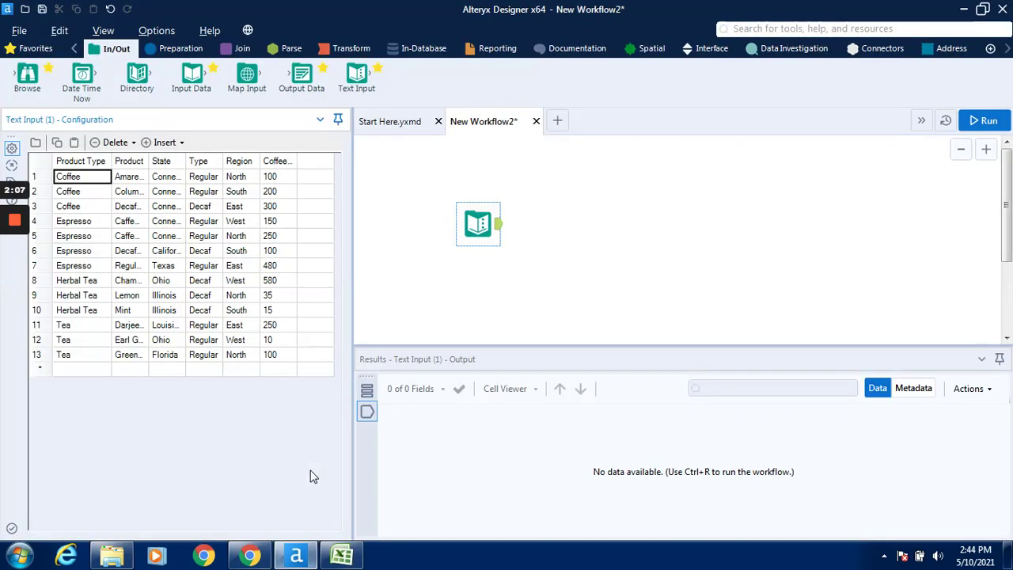
# Step: Start a new row 14 in the Text Input grid with Product Type Tea, Product Green and State California
pyautogui.click(67, 372)
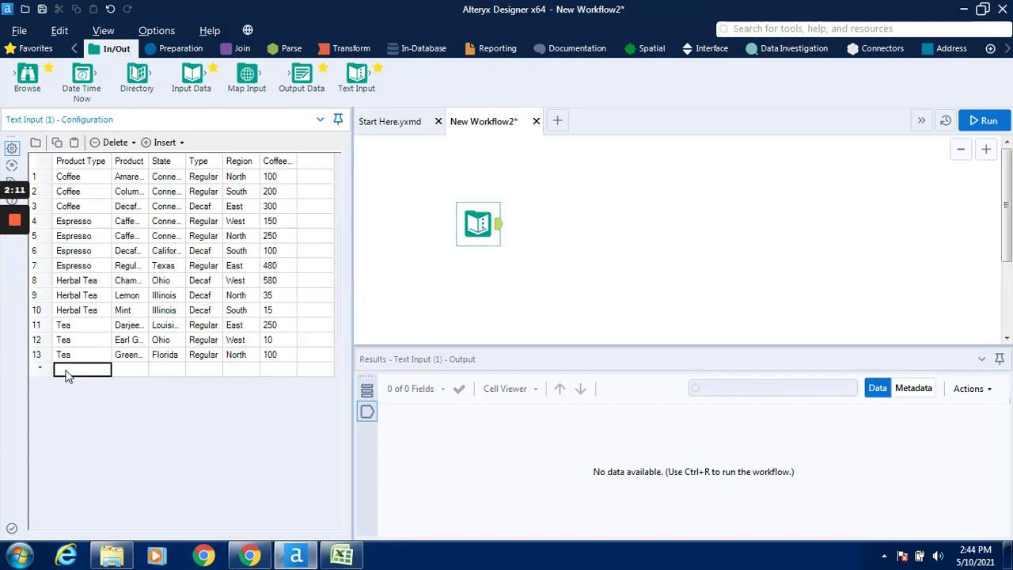
pyautogui.write('Tea')
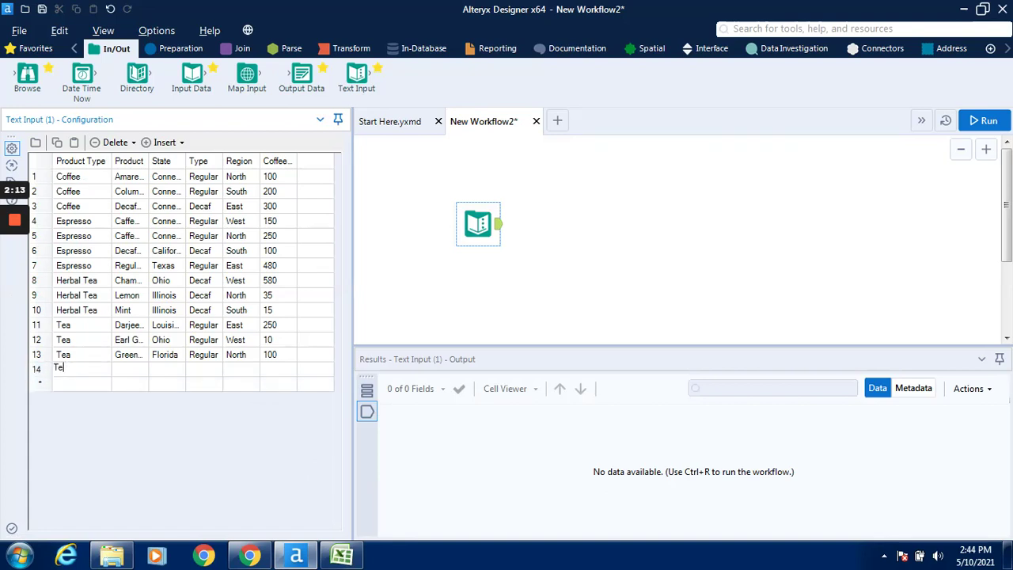
pyautogui.click(128, 362)
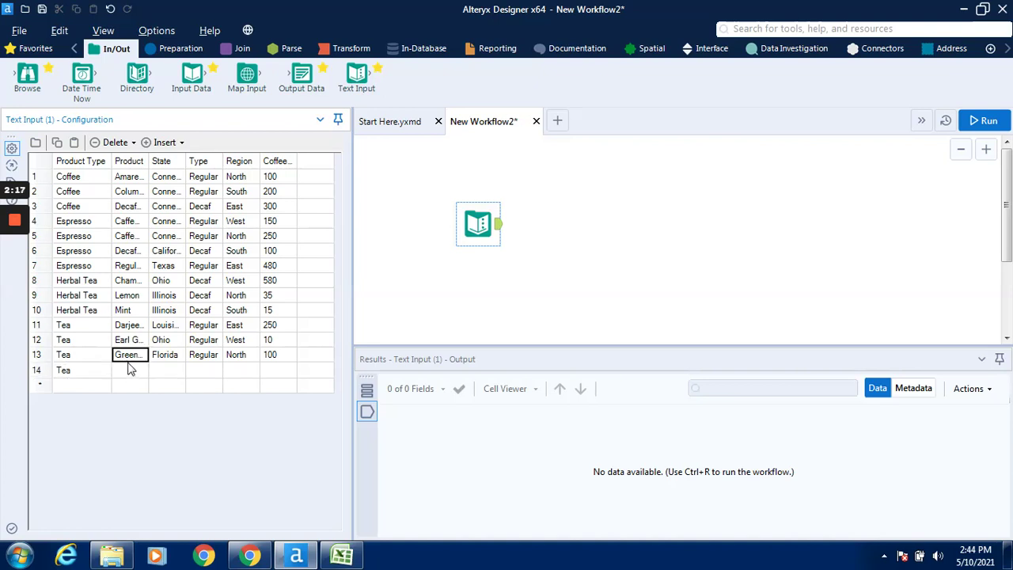
pyautogui.click(123, 373)
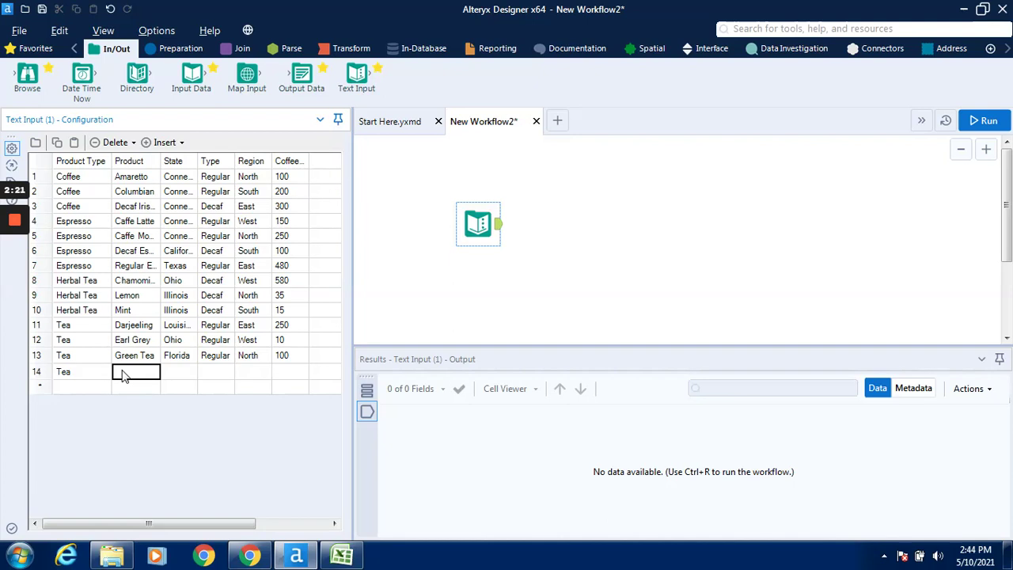
pyautogui.write('Green')
pyautogui.click(189, 370)
pyautogui.write('Californi')
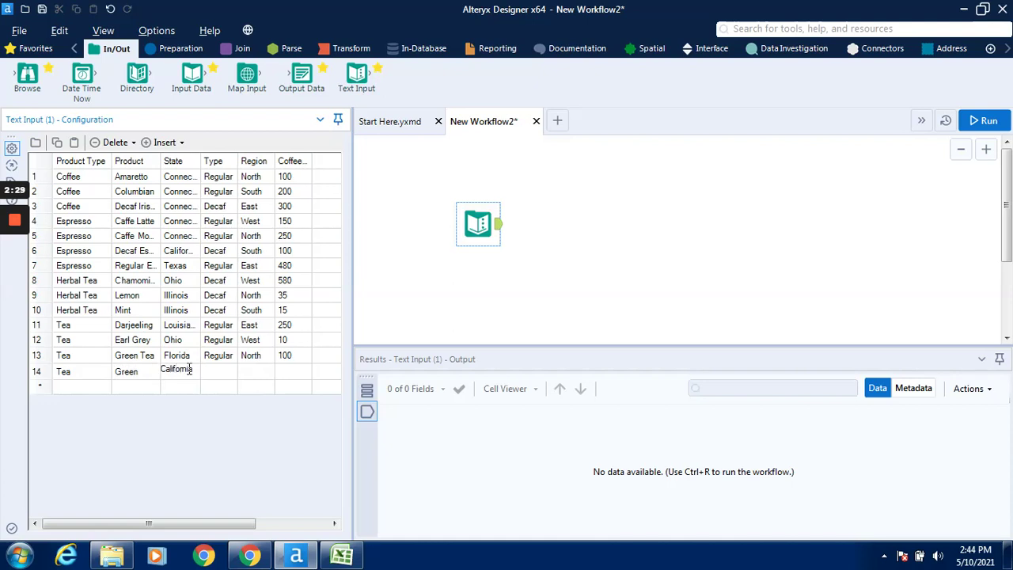
pyautogui.write('a')
# Step: Complete row 14 with Type Regular, Region West and Coffee Sales 150, and commit the entry to the Text Input tool
pyautogui.click(218, 369)
pyautogui.write('regu')
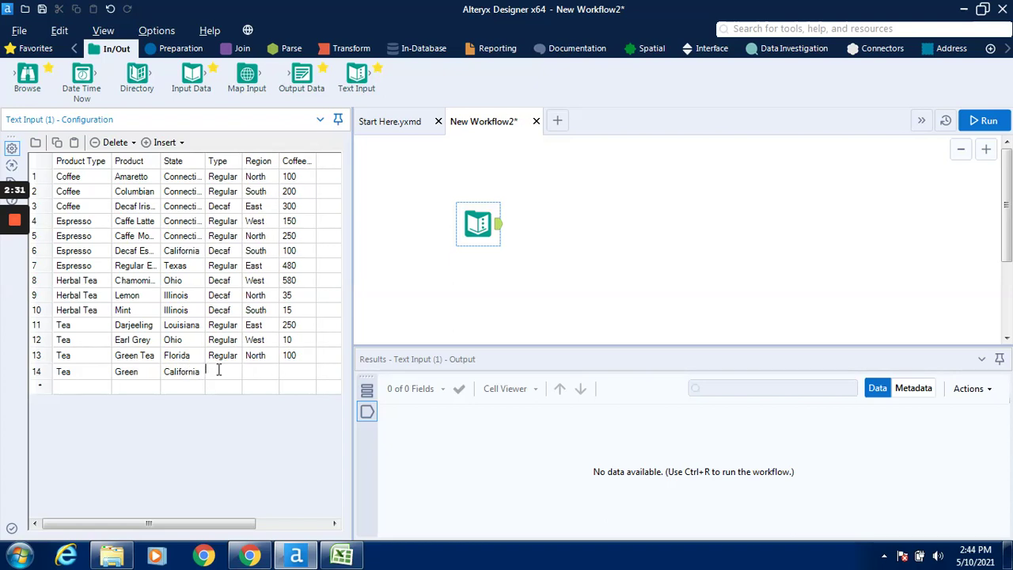
pyautogui.write('lar')
pyautogui.click(266, 372)
pyautogui.write('West')
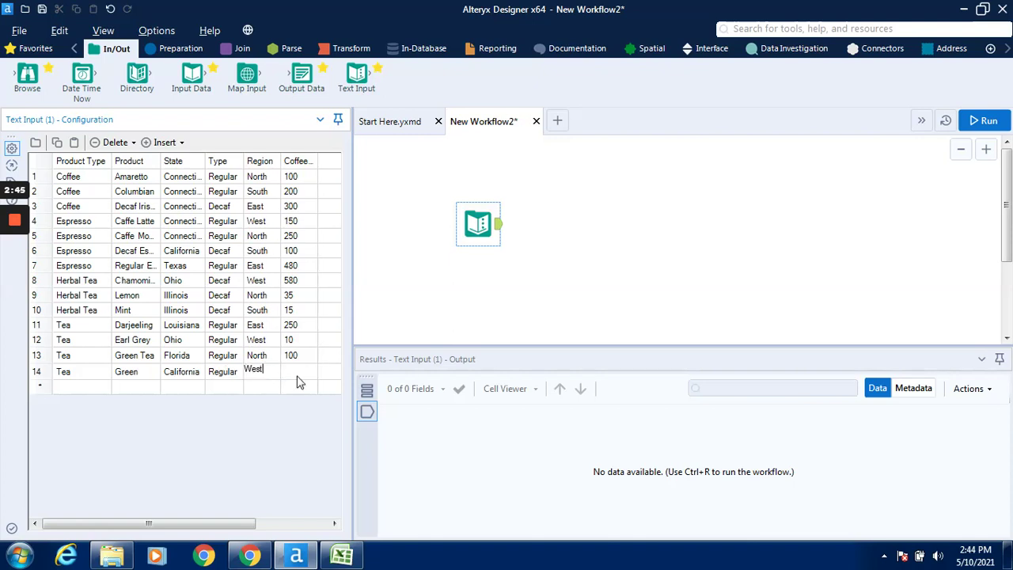
pyautogui.click(298, 376)
pyautogui.write('150')
pyautogui.click(425, 292)
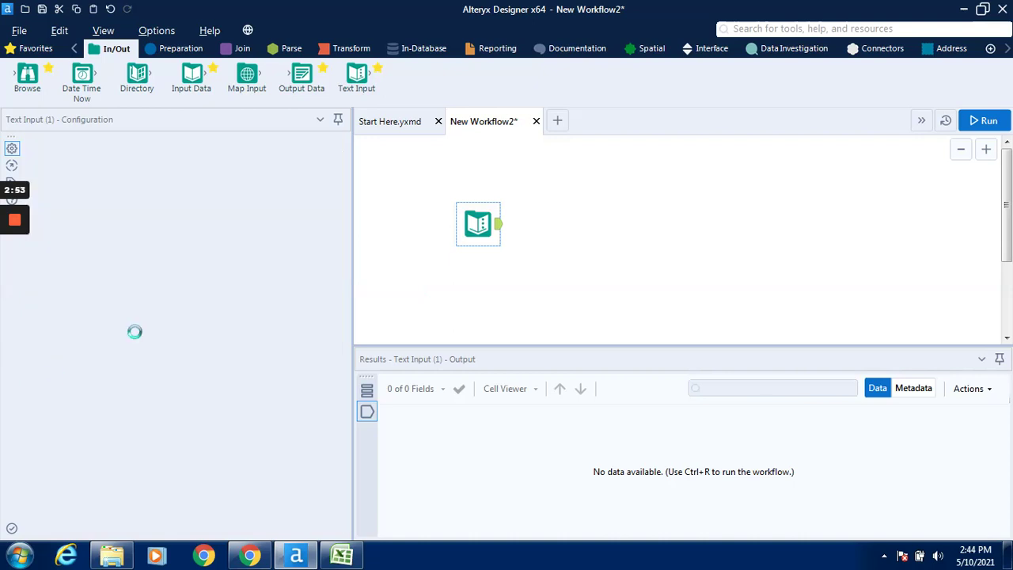
pyautogui.click(491, 227)
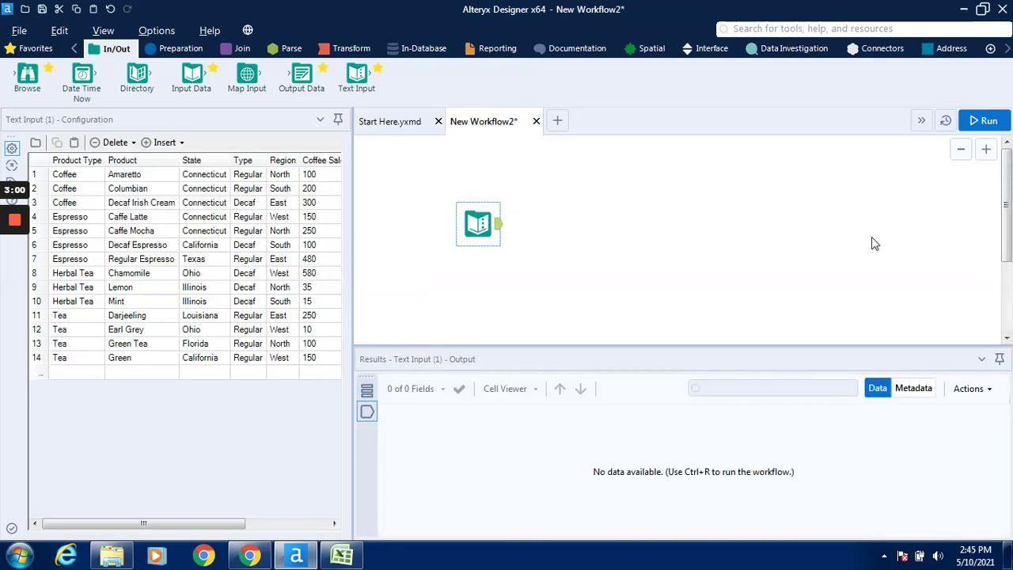
# Step: Run the workflow, dismiss the completion message and check the manually added Tea record at the end of the output
pyautogui.click(1000, 127)
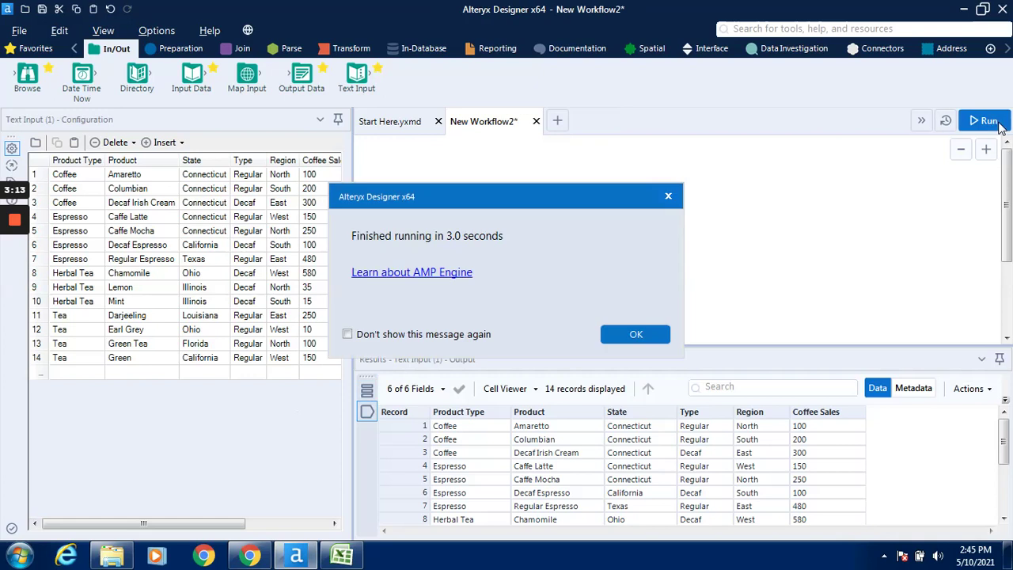
pyautogui.click(643, 336)
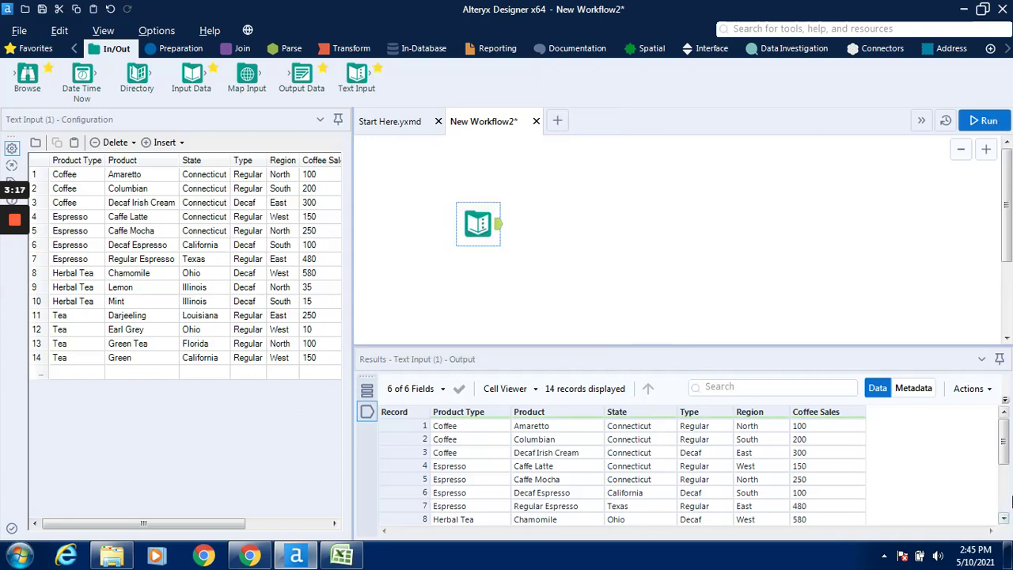
pyautogui.click(1003, 492)
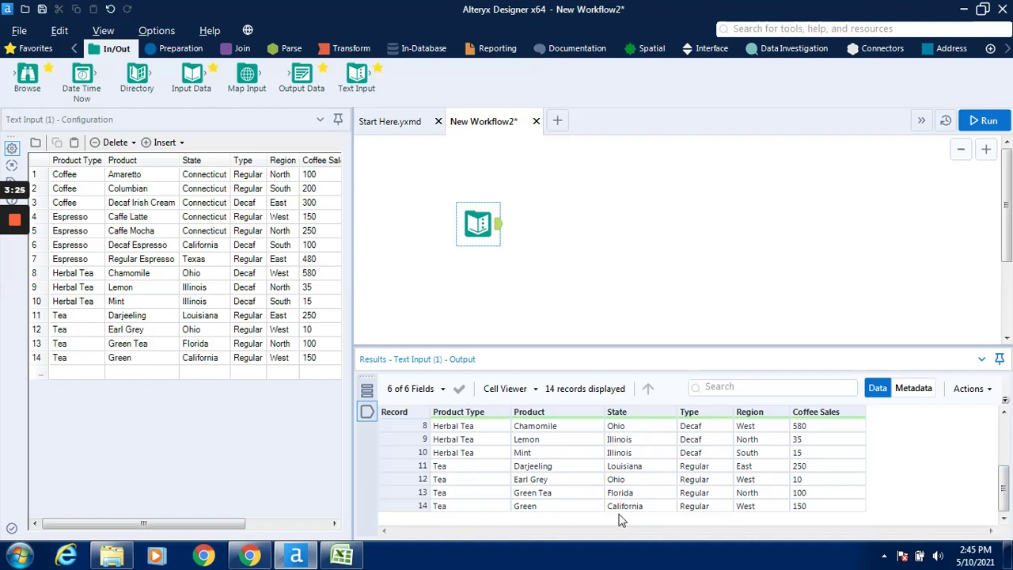
pyautogui.click(447, 508)
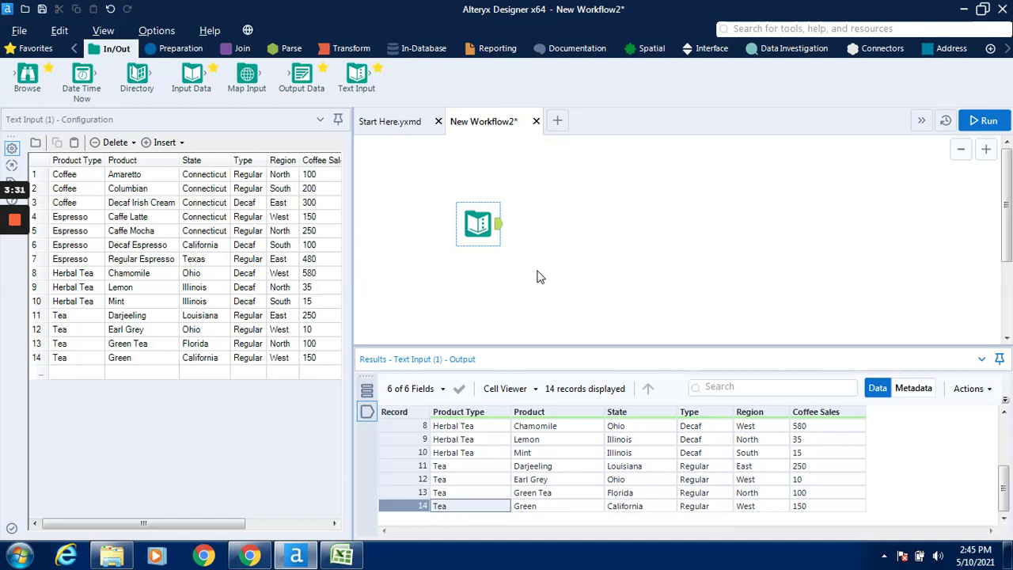
pyautogui.moveTo(17, 222)
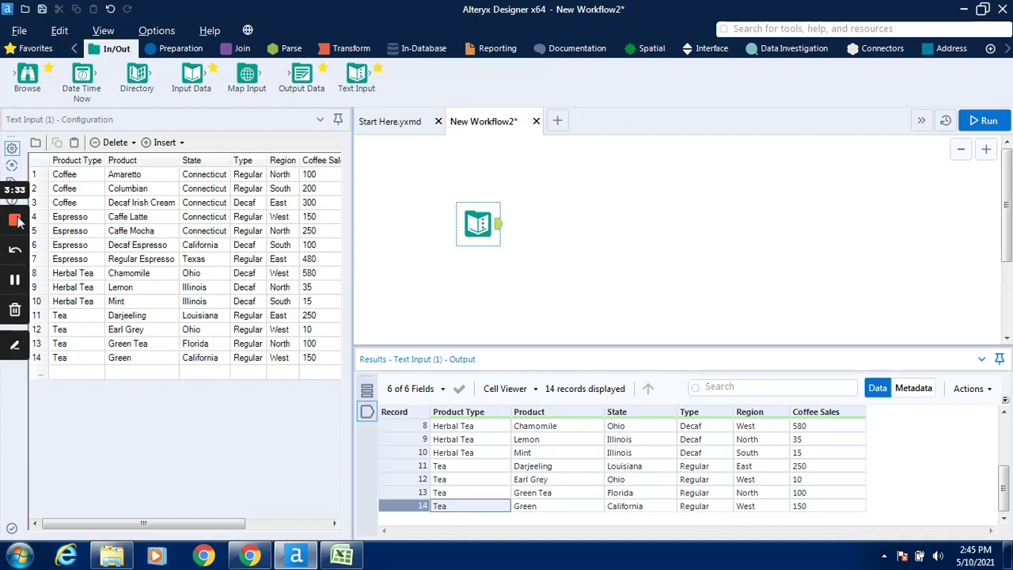